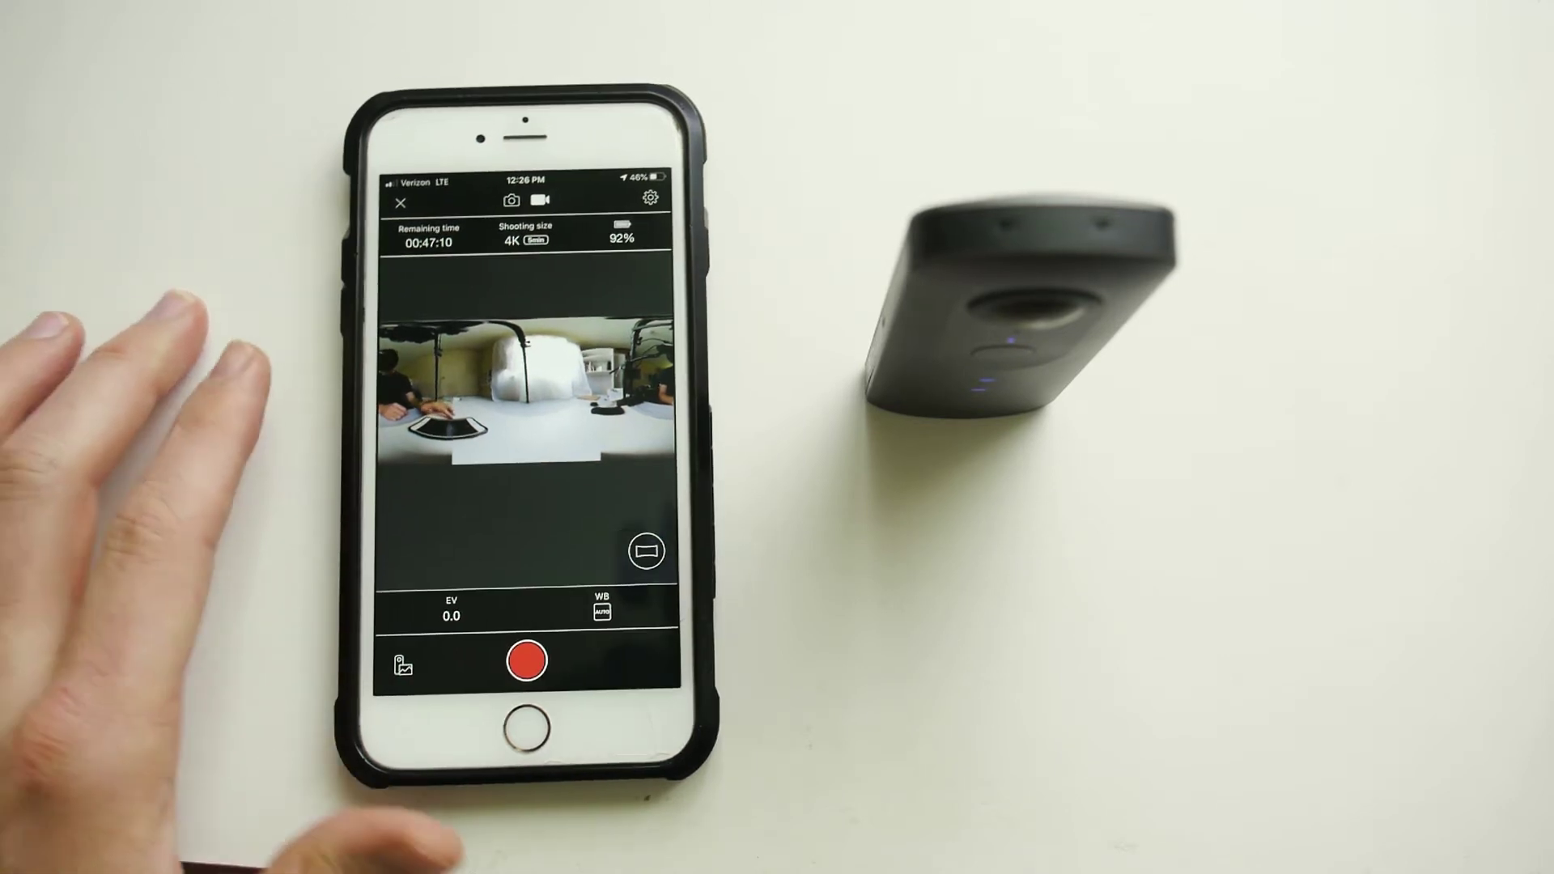
Step: Open the camera's image gallery and show the Transferred list, which is empty
{"action": "left_click", "coordinate": [404, 658]}
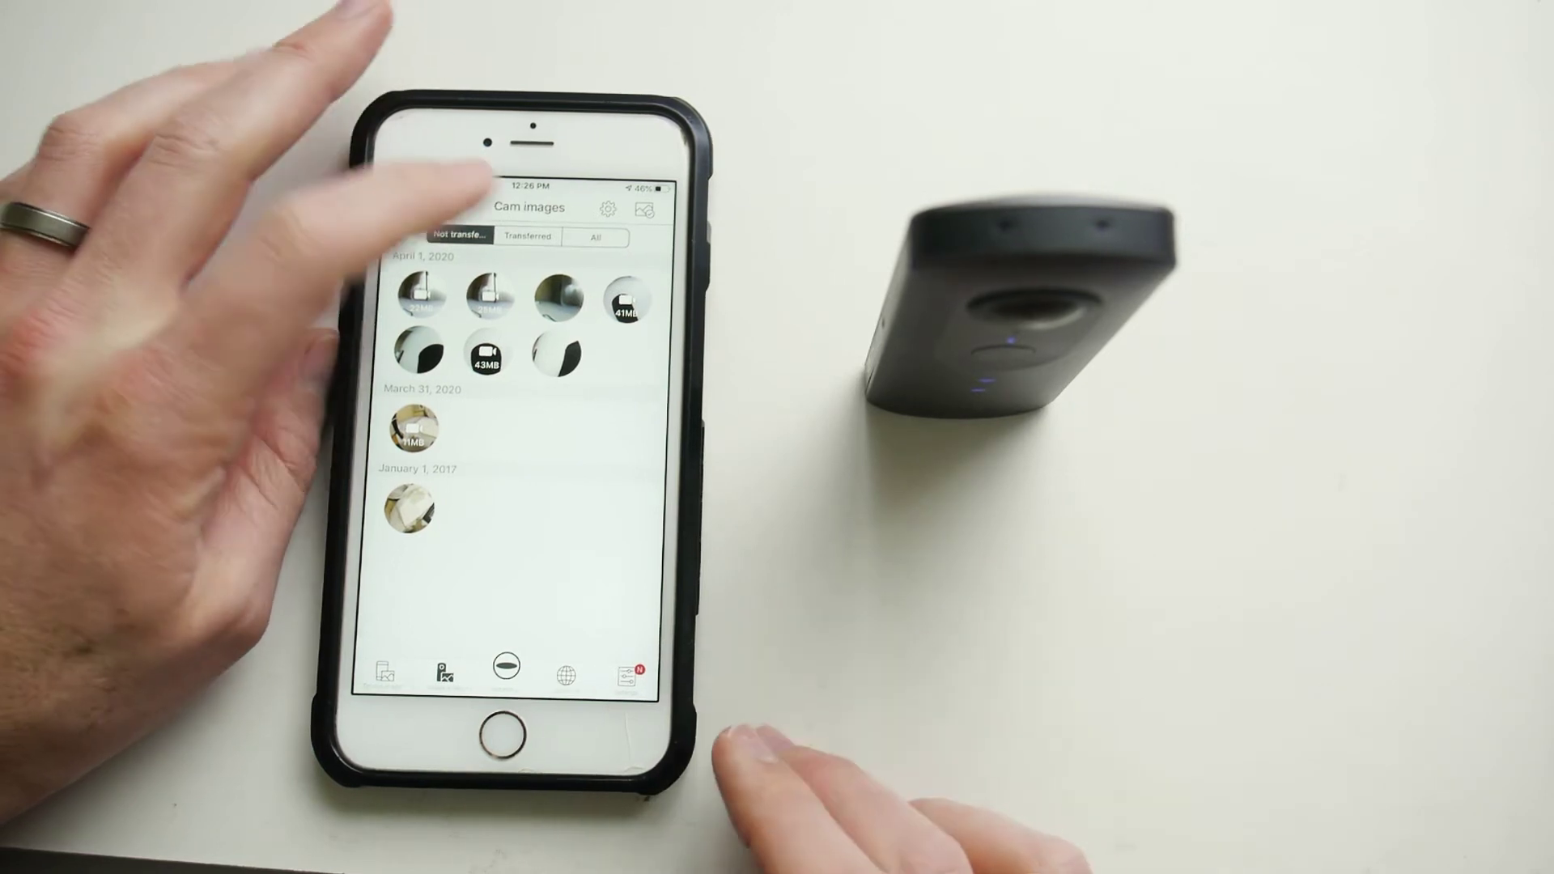
{"action": "left_click", "coordinate": [528, 237]}
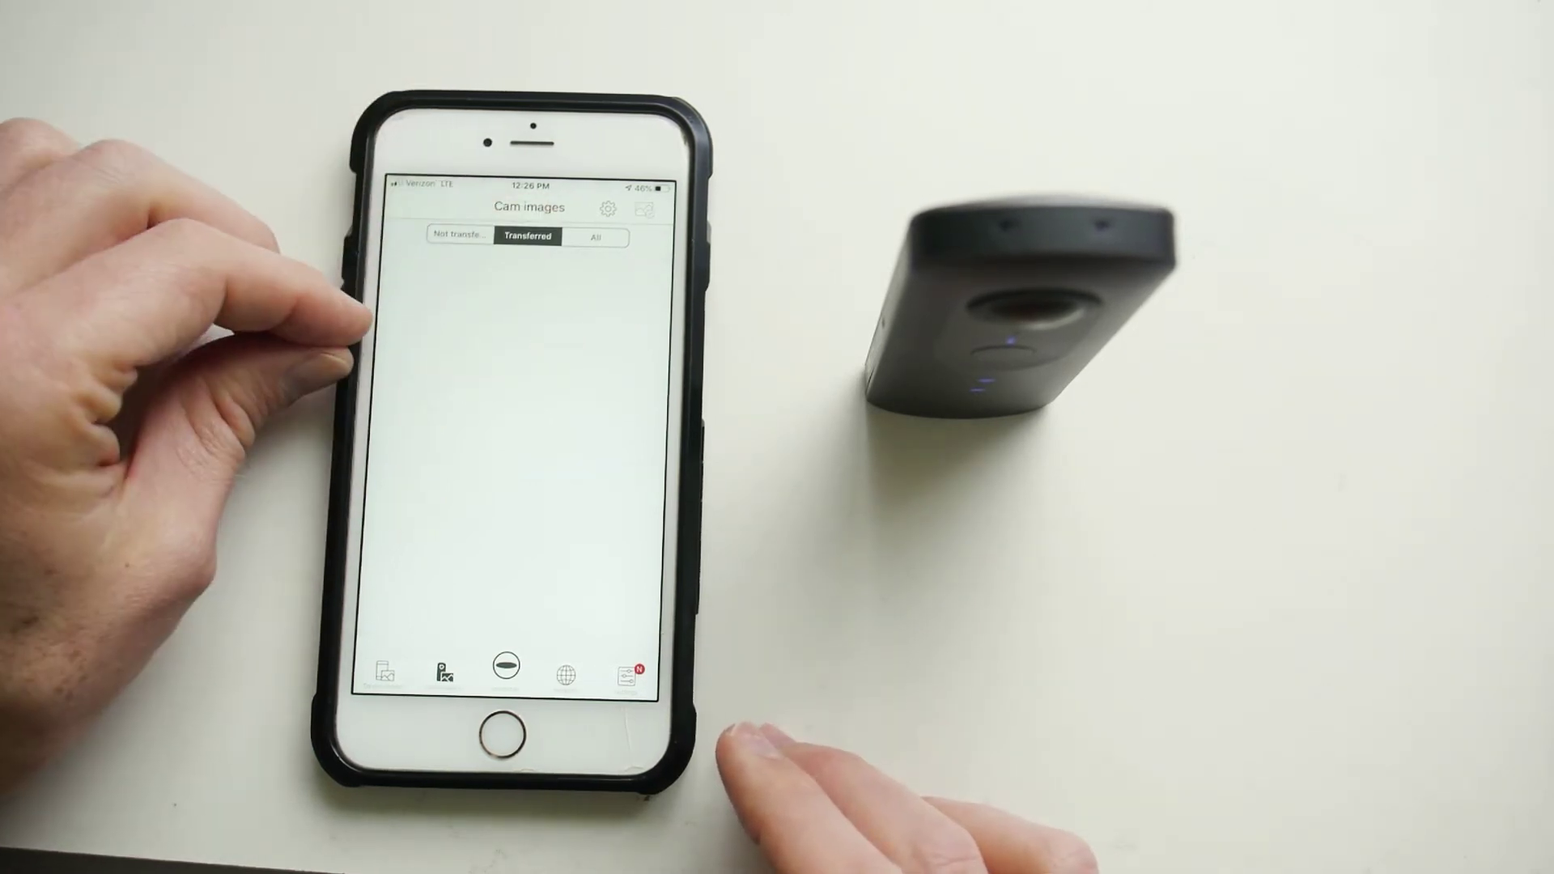